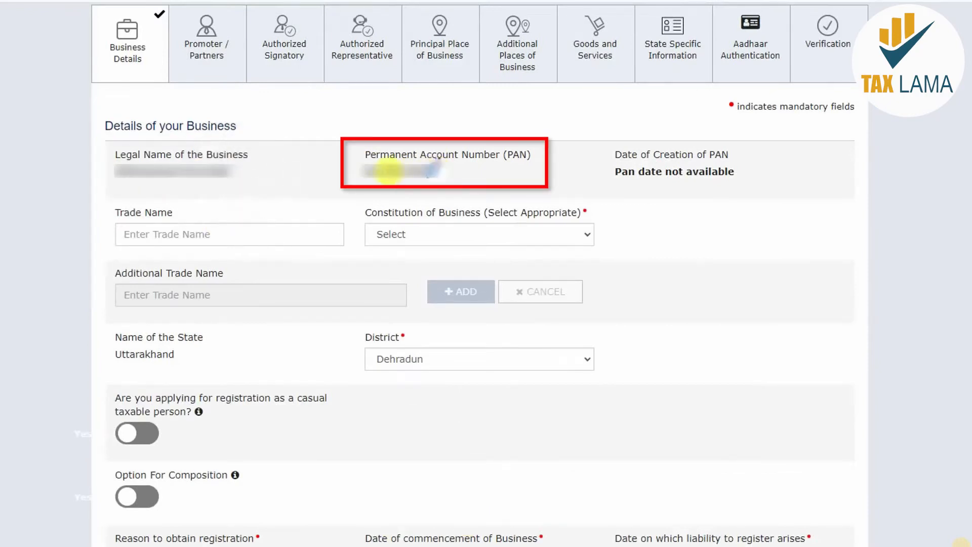
Set the constitution of business to Proprietorship and the reason to obtain registration to Selling through e-Commerce portal
left_click(176, 233)
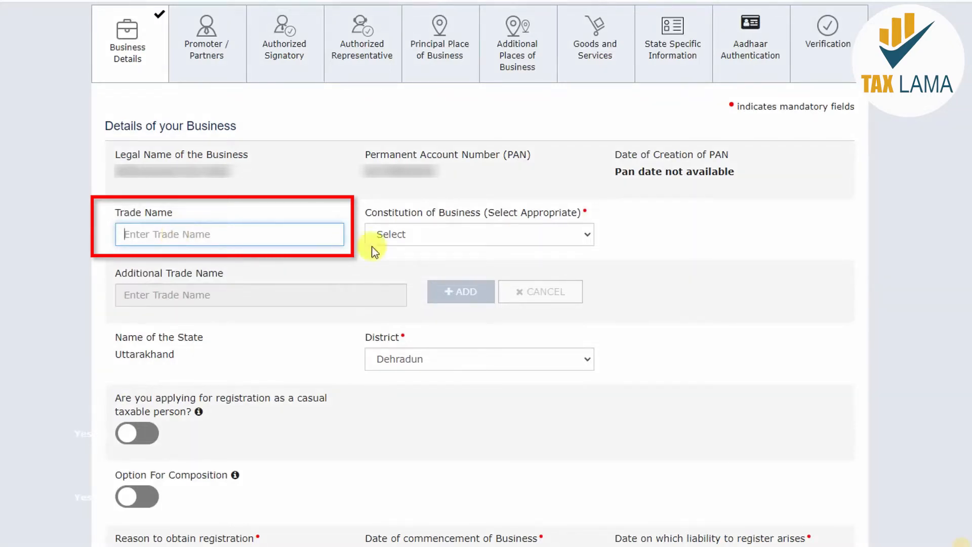
left_click(412, 242)
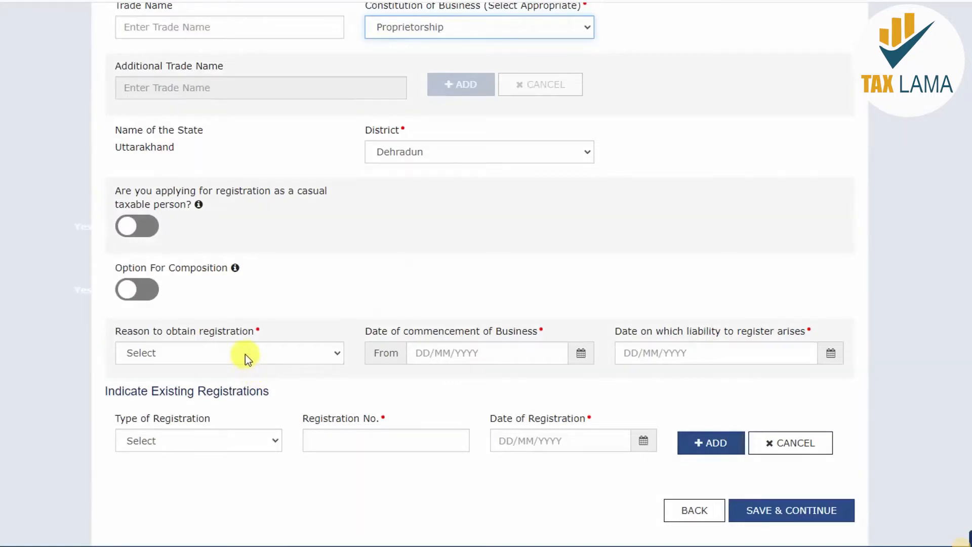
left_click(245, 353)
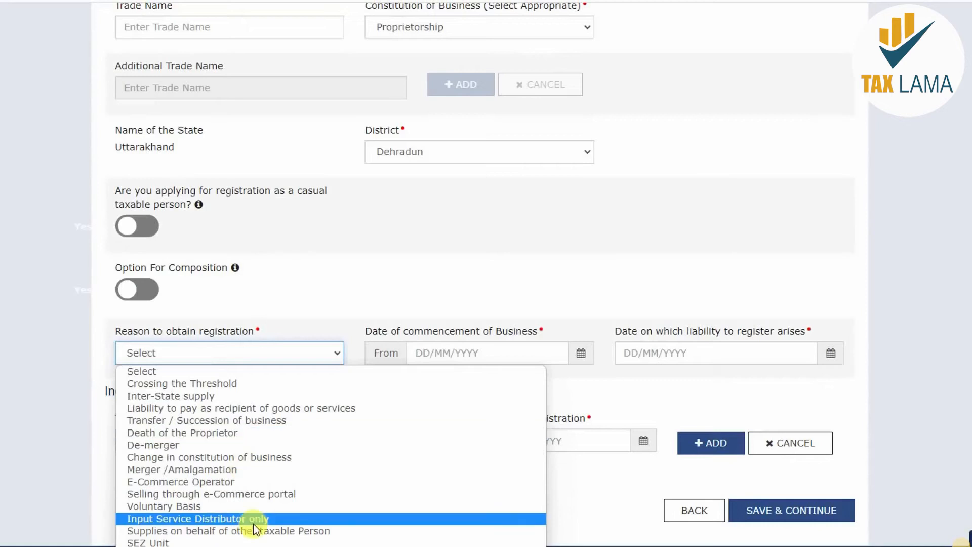
left_click(231, 494)
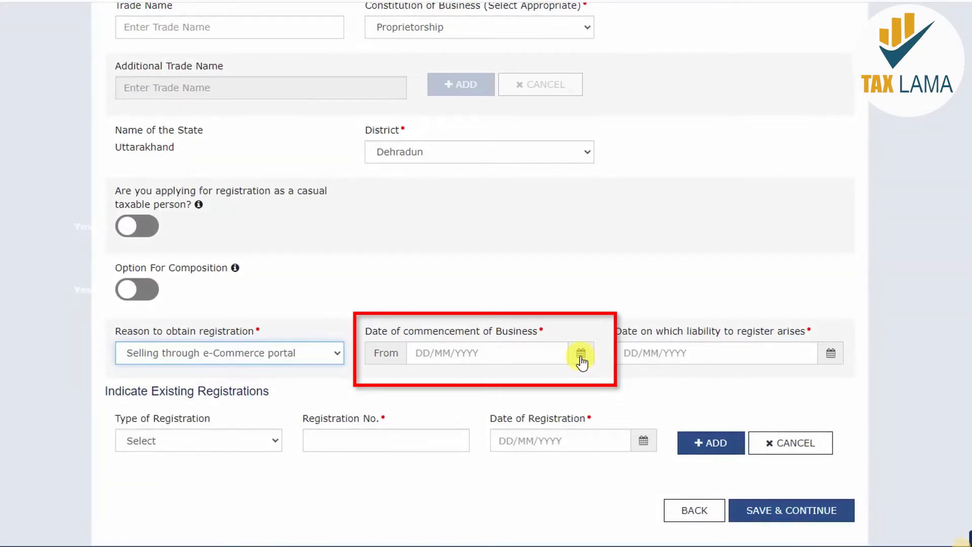
Fill in the date of commencement of business and set the date on which liability to register arises to 1 July 2022
left_click(581, 357)
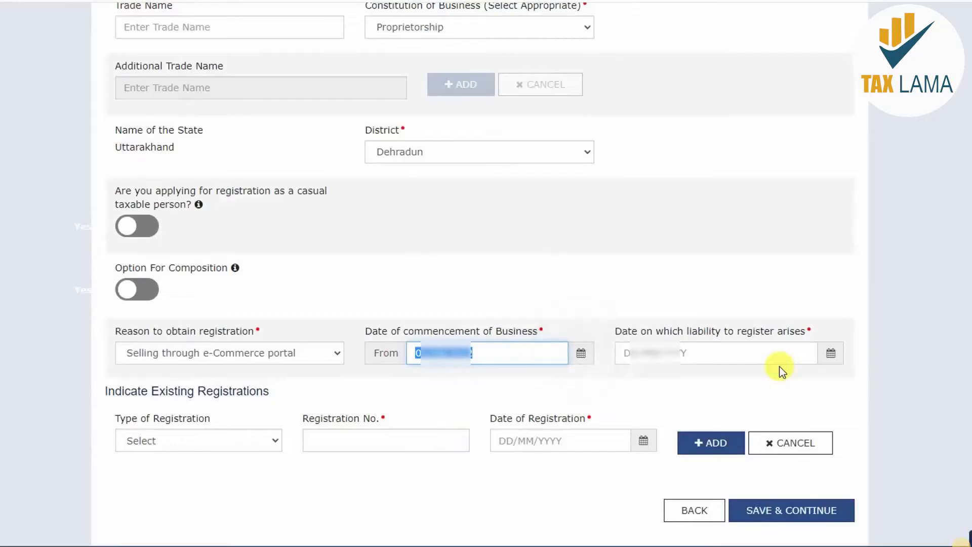
left_click(830, 355)
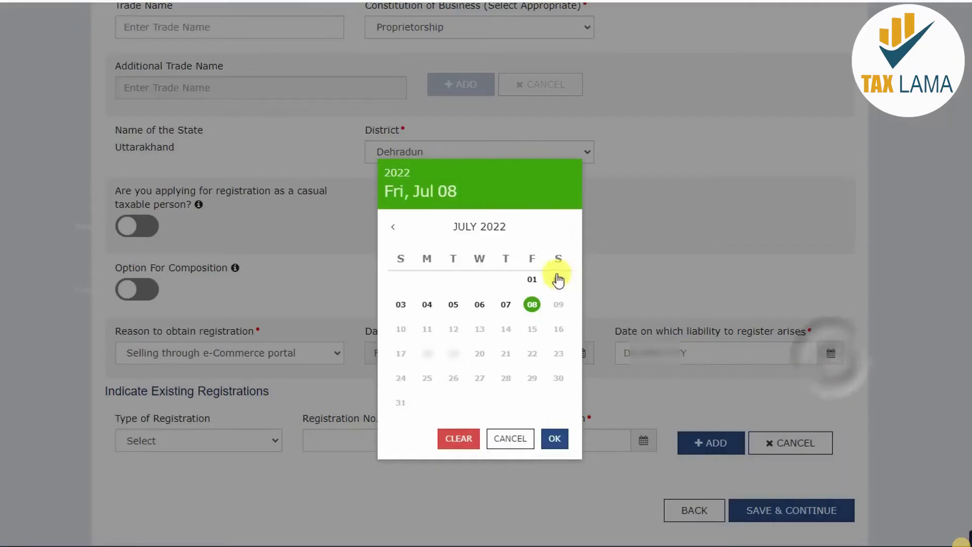
left_click(533, 280)
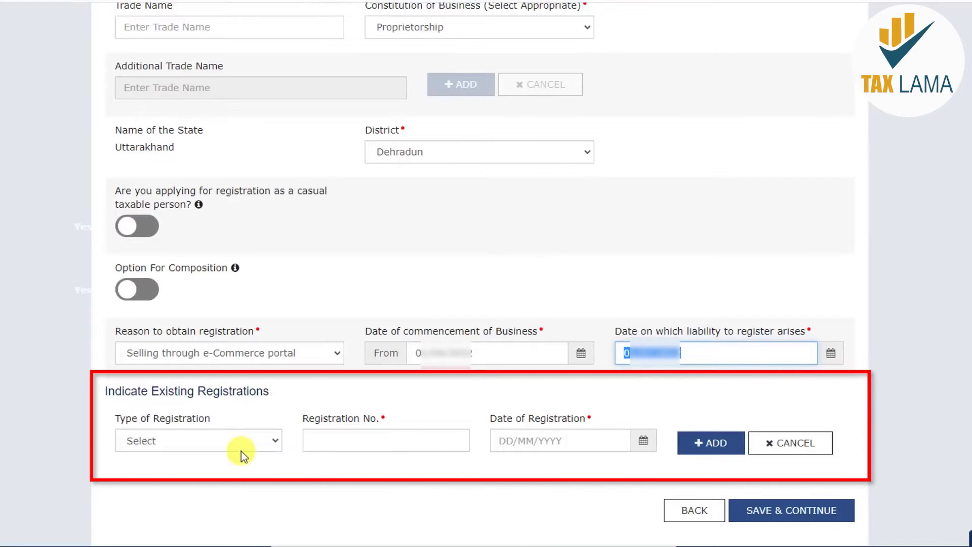
Enter the existing registration as Temporary ID with its registration number and date, and save the business details
left_click(260, 440)
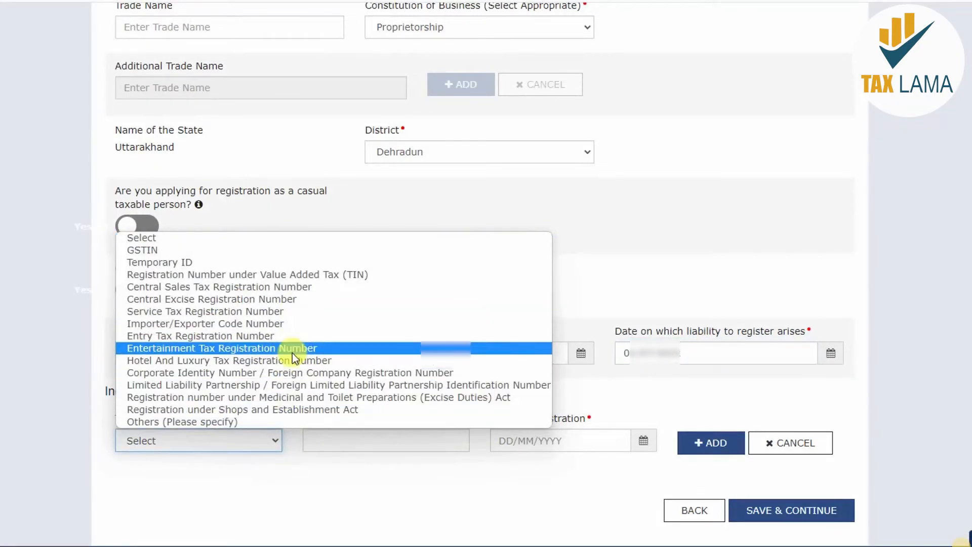
left_click(353, 275)
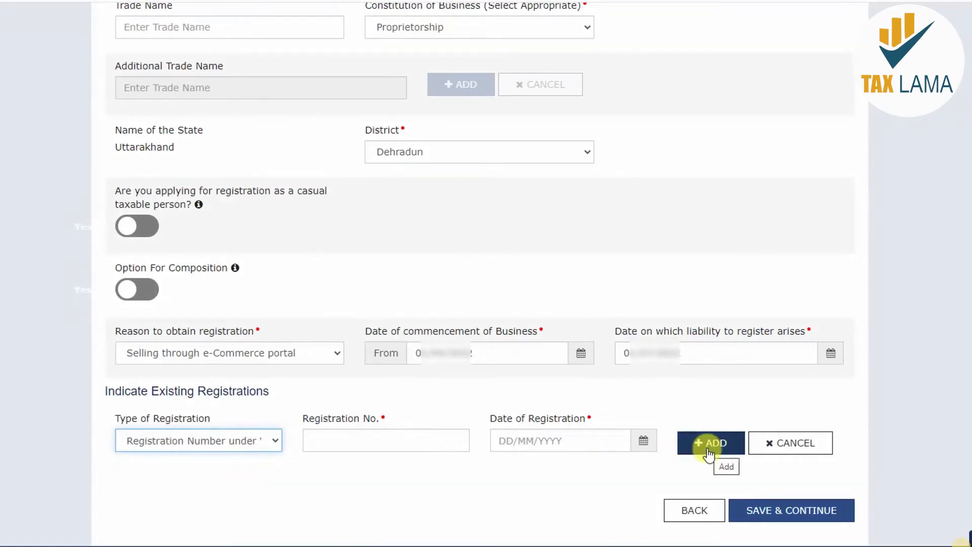
left_click(228, 440)
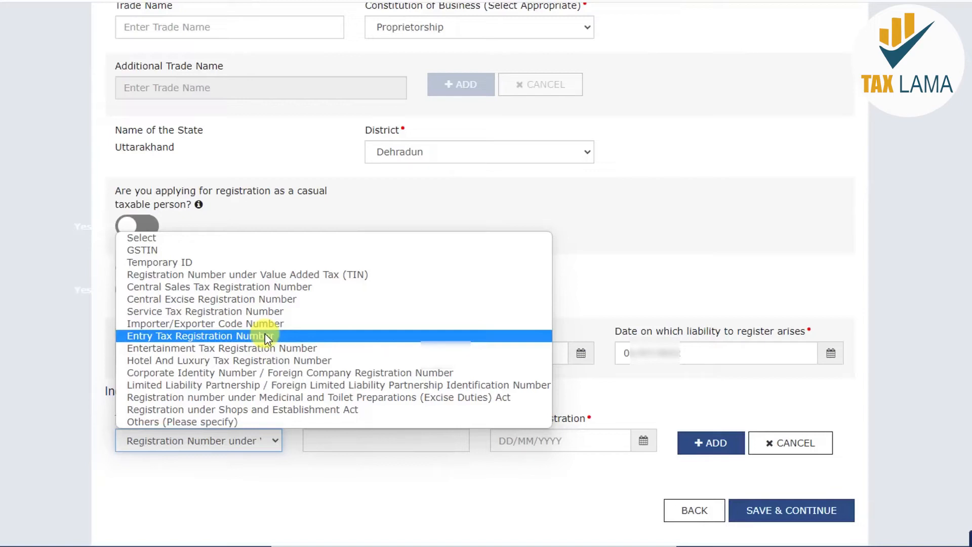
left_click(185, 265)
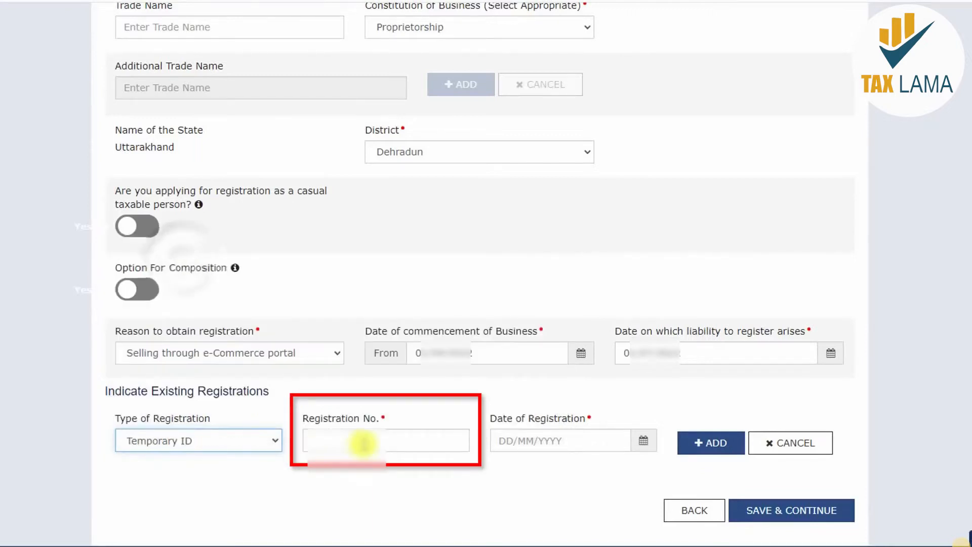
left_click(361, 442)
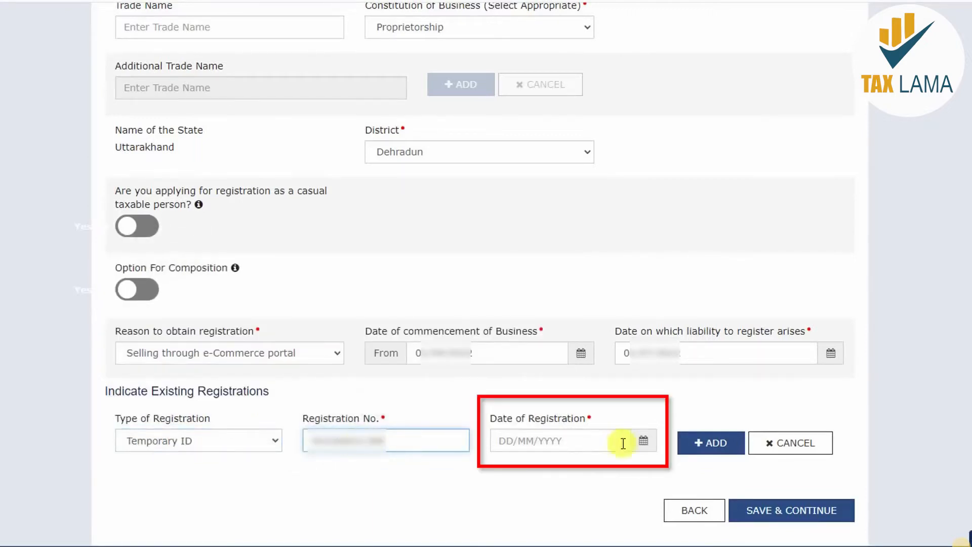
left_click(644, 442)
left_click(560, 441)
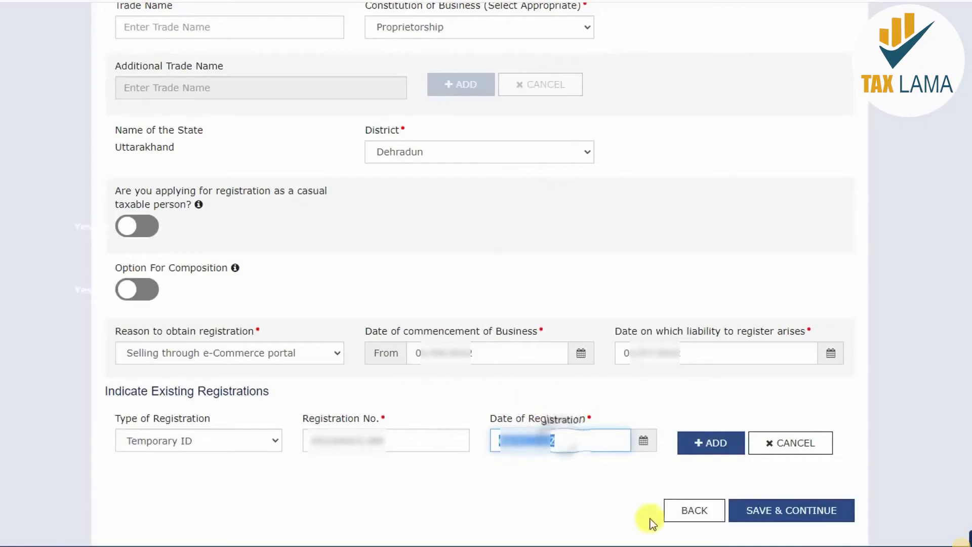
left_click(802, 519)
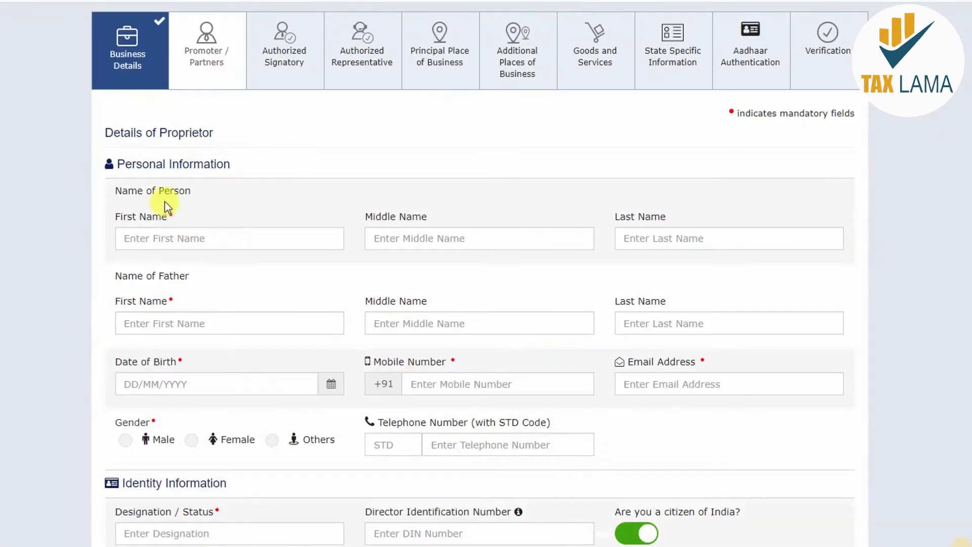
Examine the proprietor's personal, identity and residential address fields, through to the photograph upload and other information
left_click_drag(159, 133, 218, 140)
left_click(150, 242)
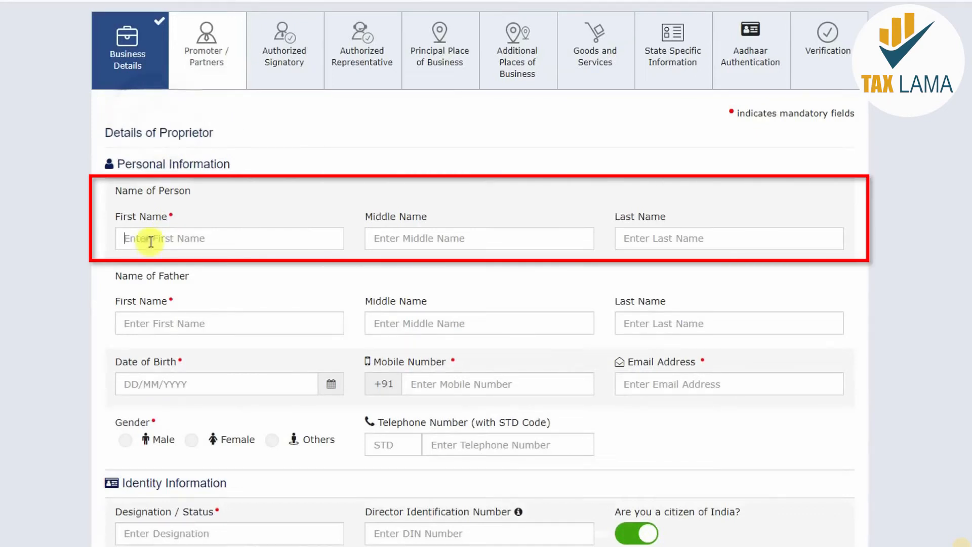
left_click(252, 325)
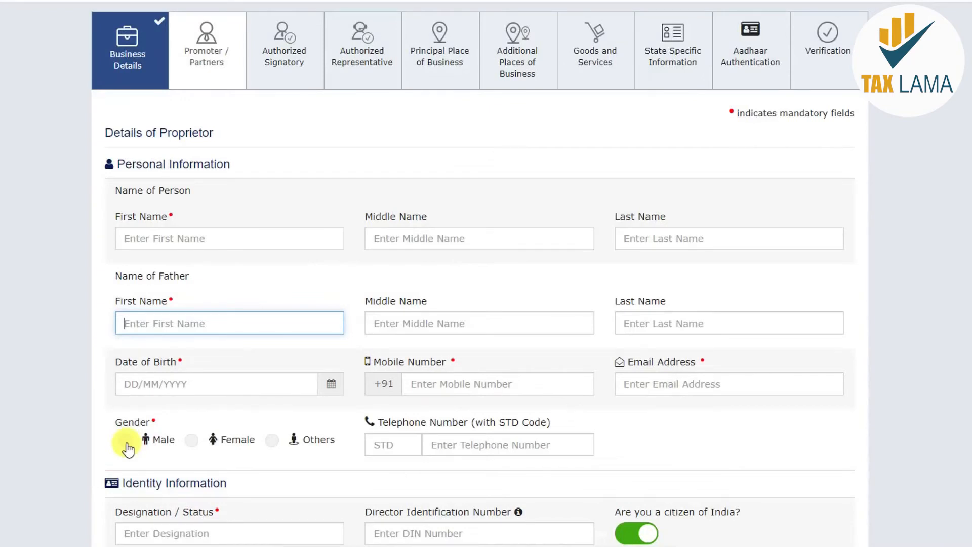
scroll(128, 448, "down", 9)
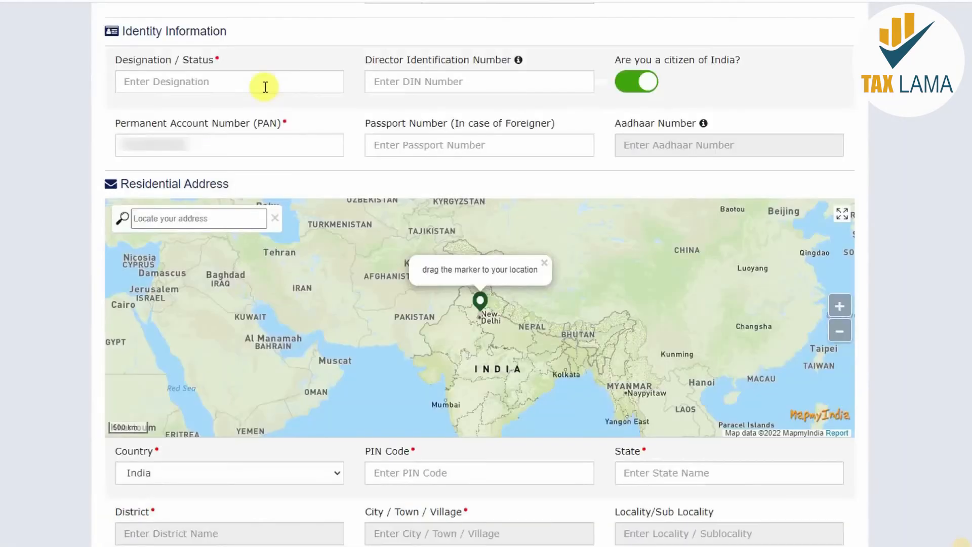
left_click(192, 82)
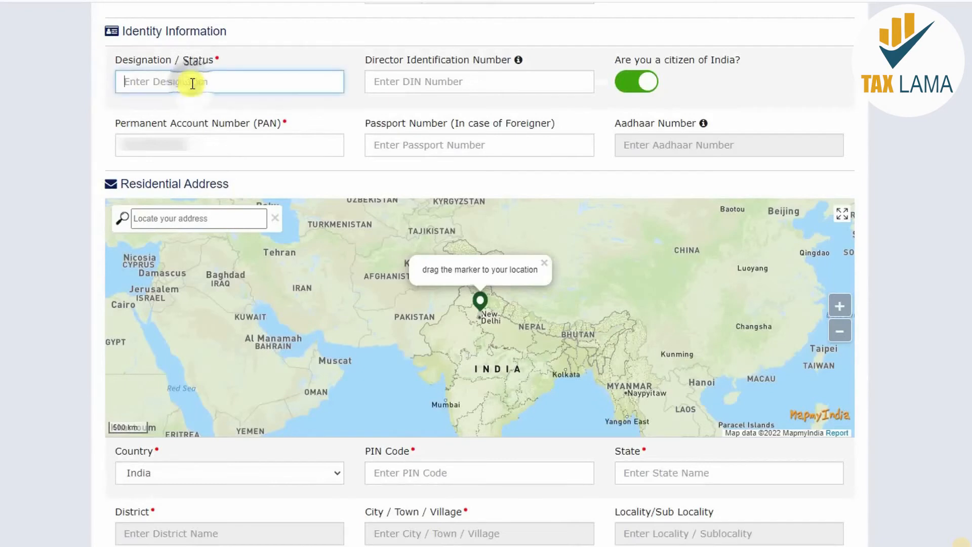
scroll(192, 82, "down", 8)
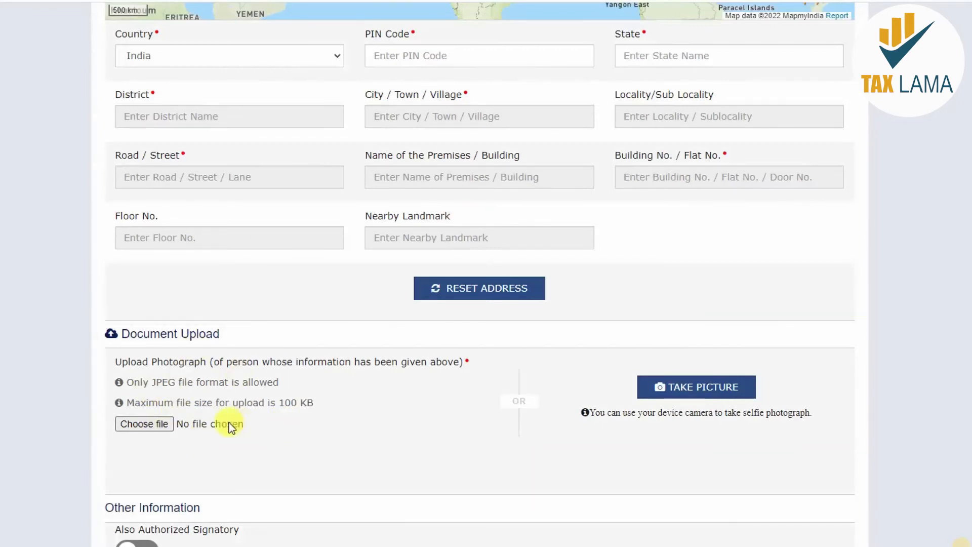
scroll(229, 422, "down", 2)
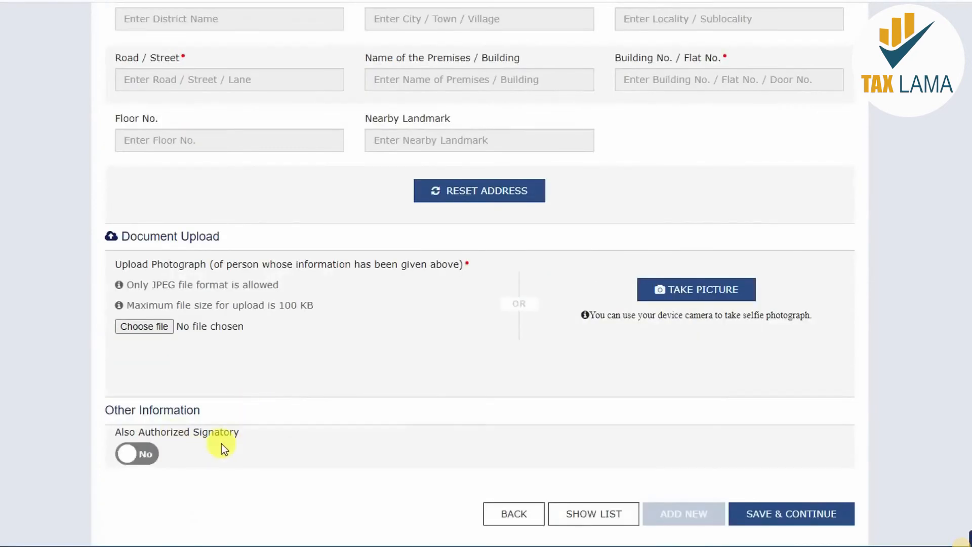
Mark the proprietor as also the authorized signatory, and save through to the principal place of business without an authorized representative
left_click(151, 455)
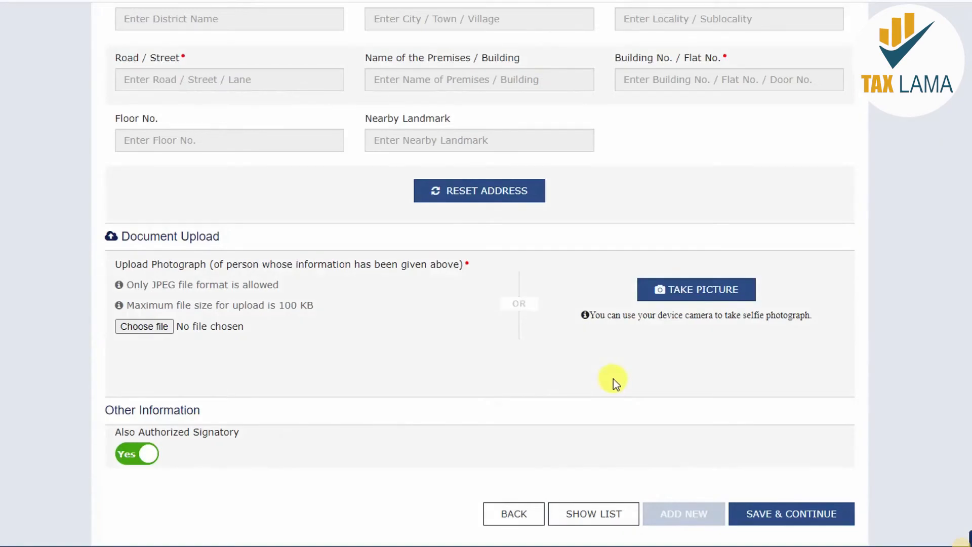
left_click(833, 511)
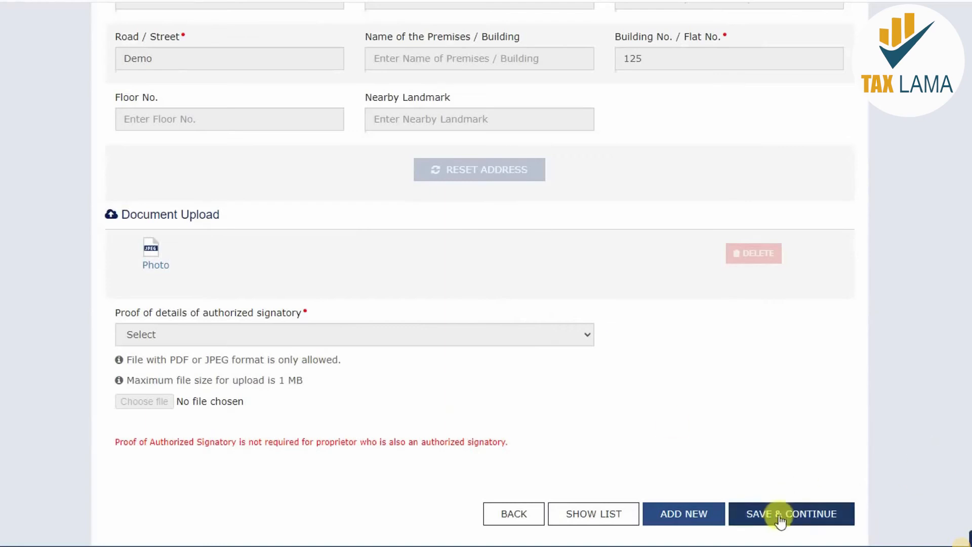
left_click(796, 514)
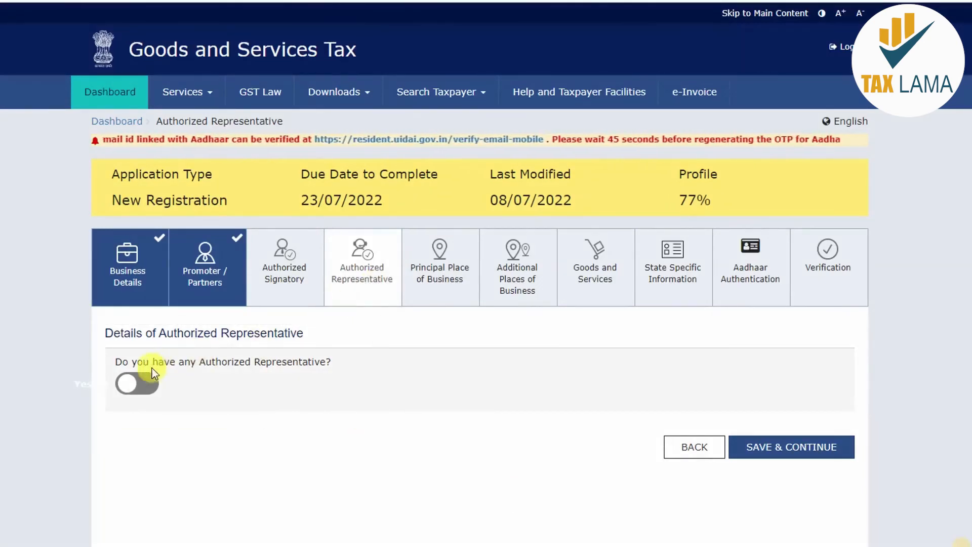
left_click(804, 451)
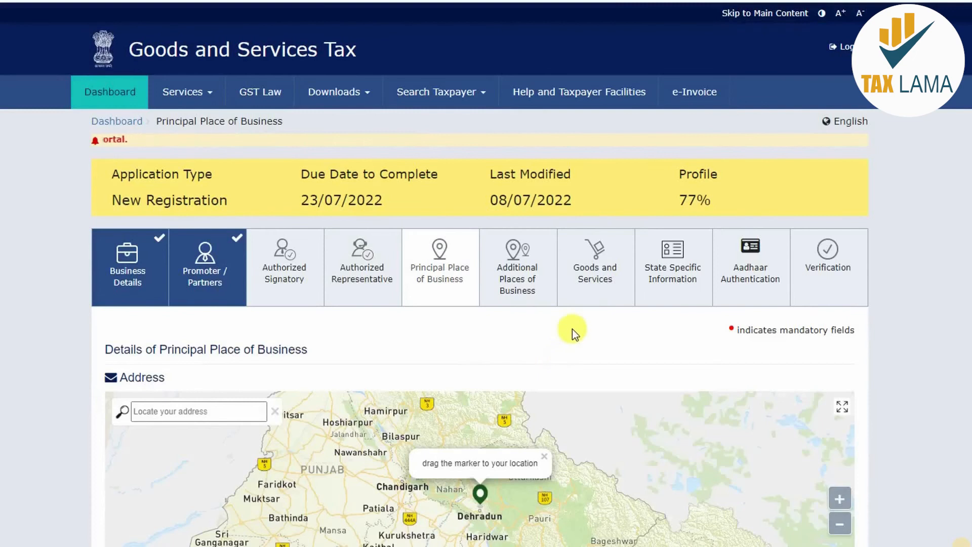
Set the state jurisdiction sector for the principal place of business to Dehradun - Sector 1
scroll(572, 329, "down", 3)
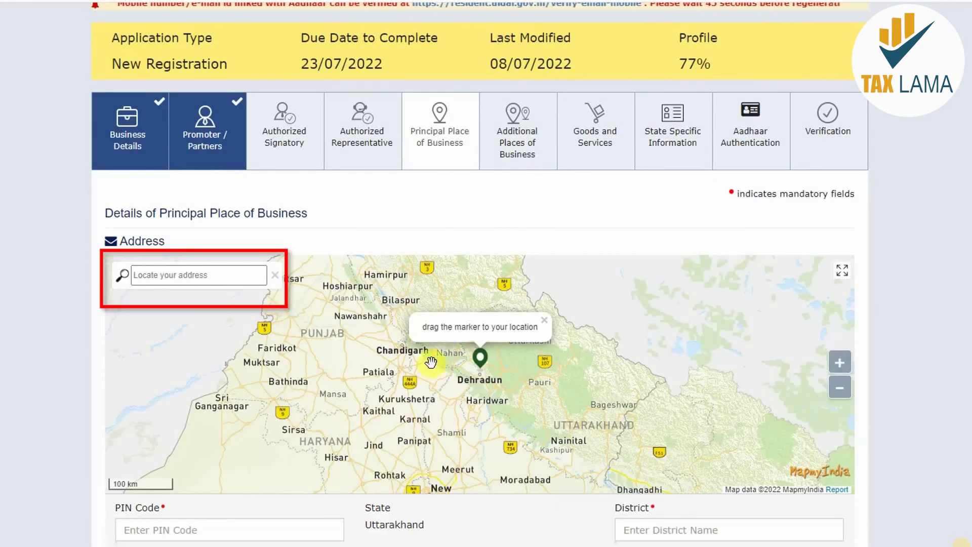
left_click(181, 276)
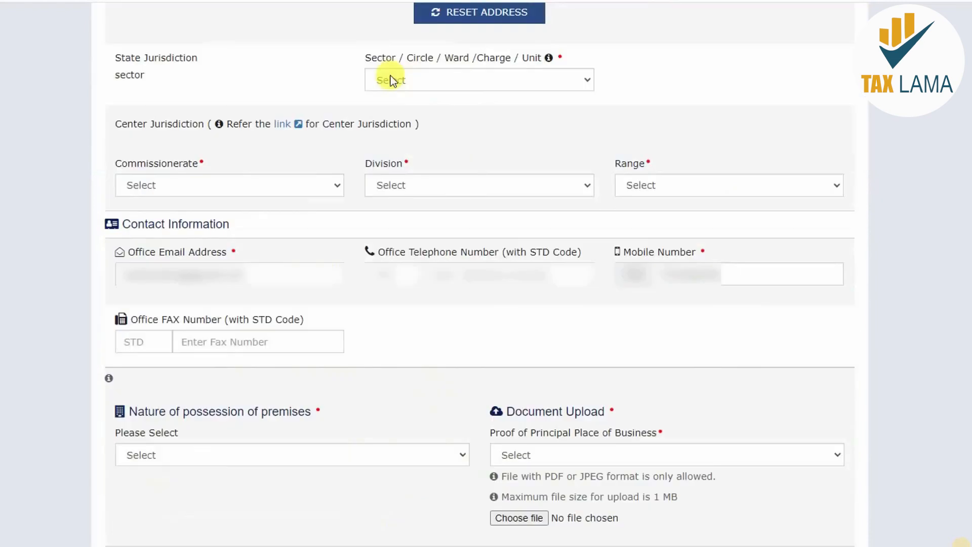
left_click(450, 78)
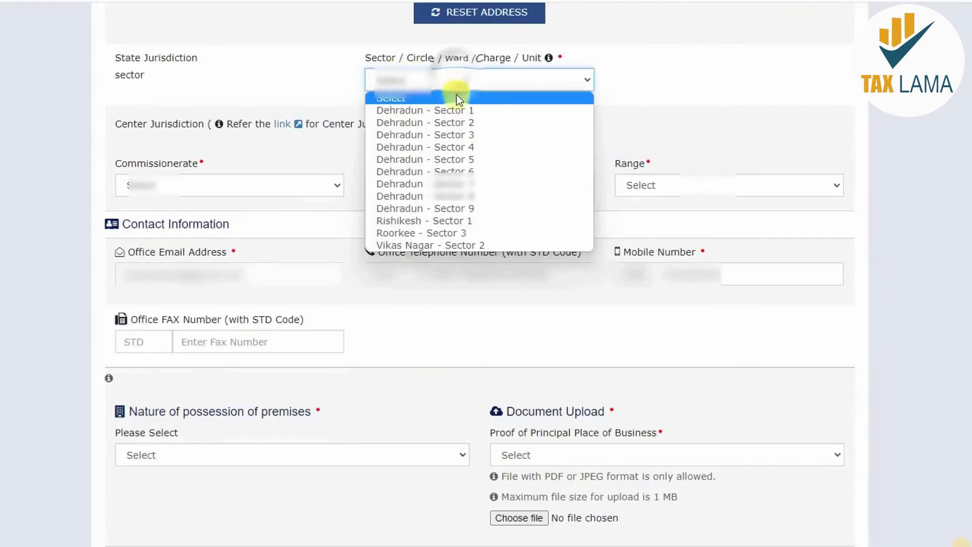
left_click(460, 109)
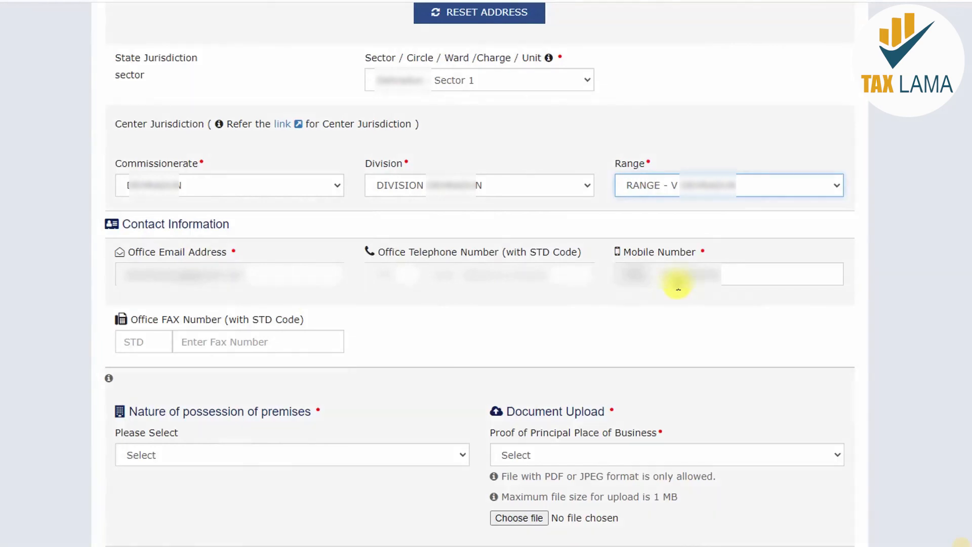
Set the nature of possession of premises to Rented and the proof of principal place of business to Rent / Lease agreement
scroll(312, 180, "down", 5)
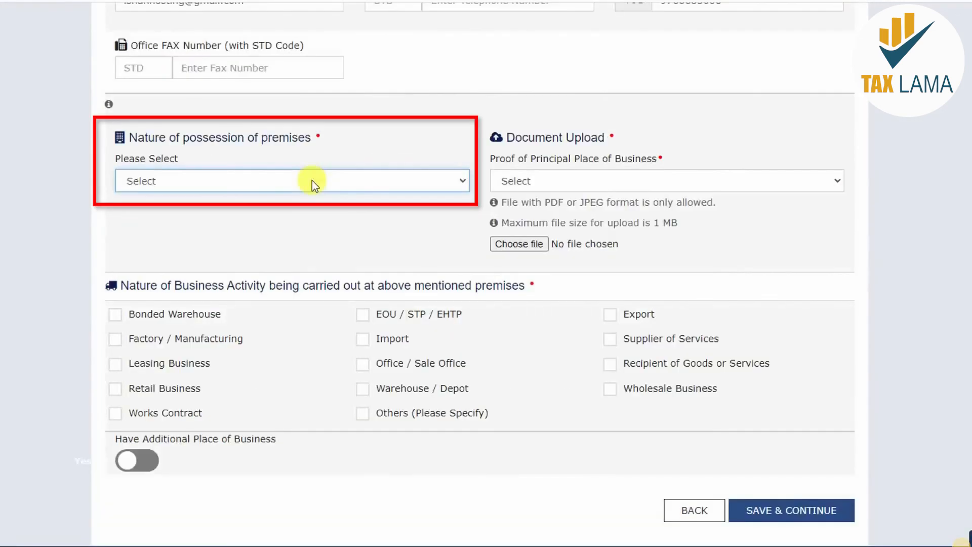
left_click(227, 182)
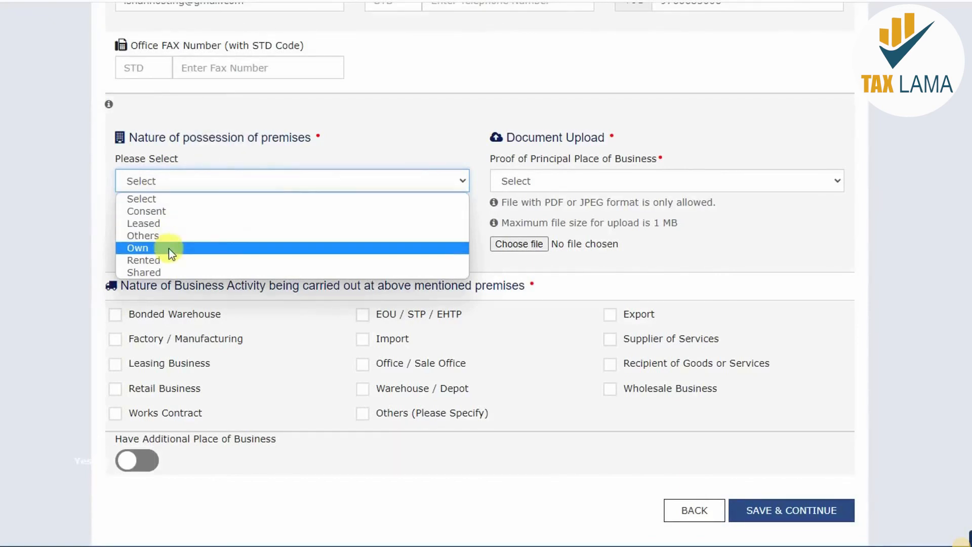
left_click(170, 261)
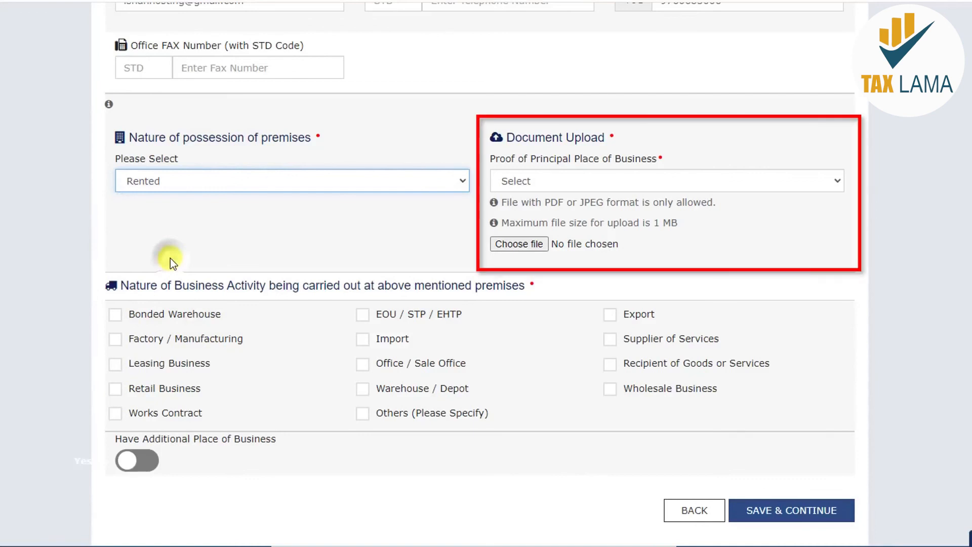
left_click(618, 180)
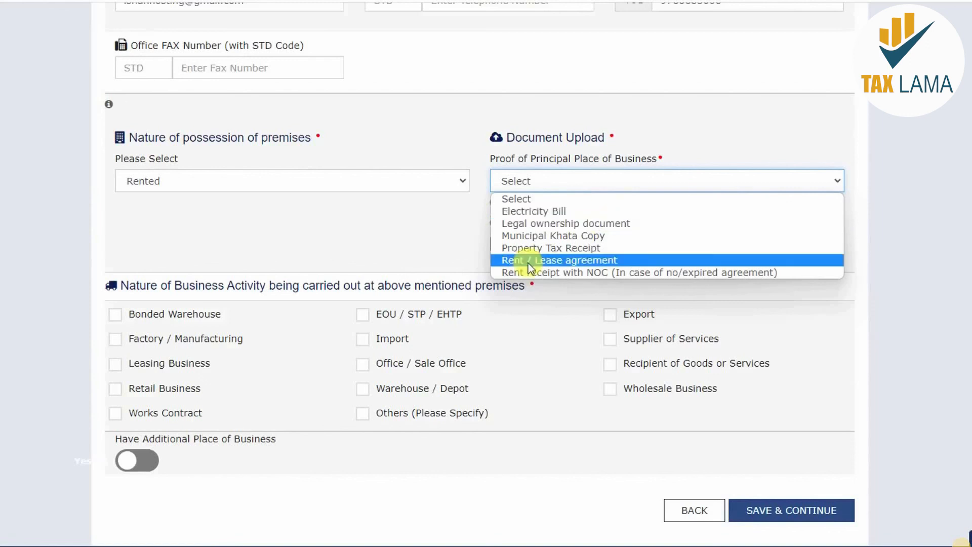
left_click(572, 263)
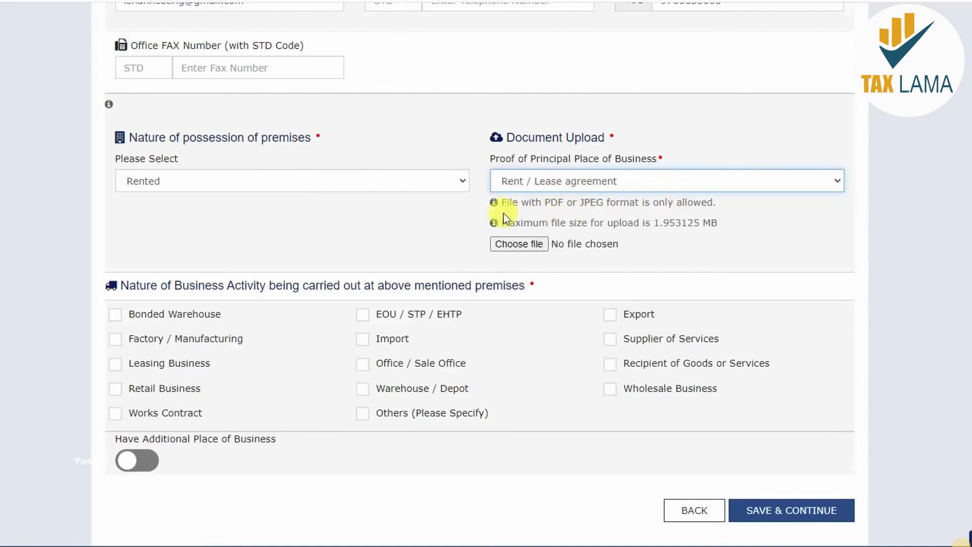